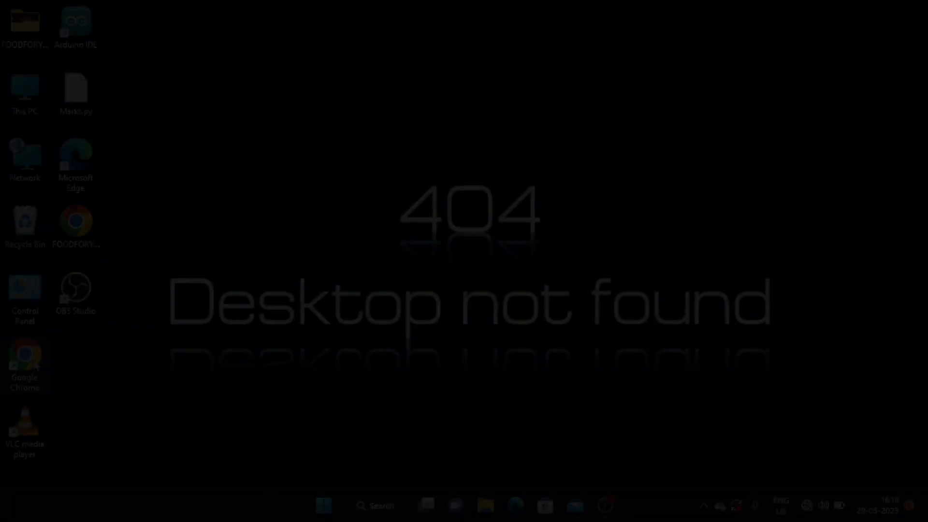
# - Open Google Chrome and search the web for "install kali linux iso file"
pyautogui.doubleClick(26, 361)
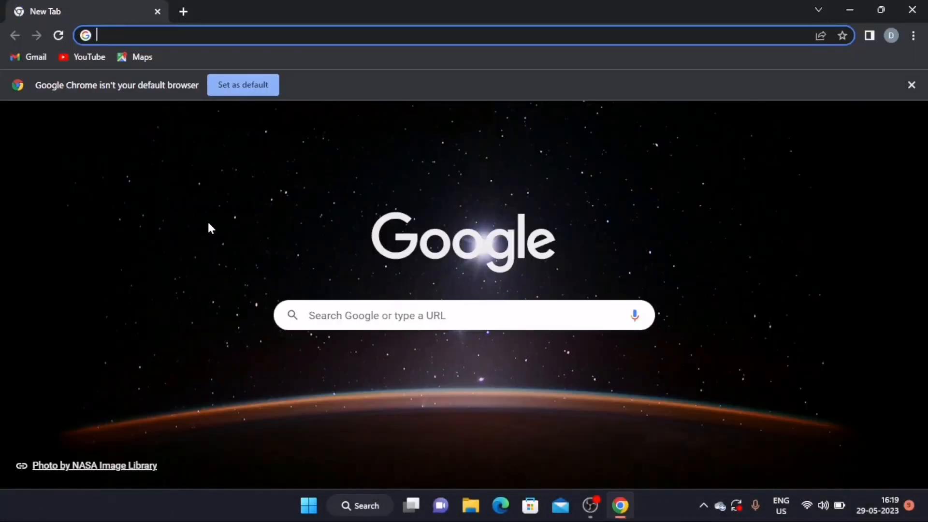
pyautogui.click(194, 35)
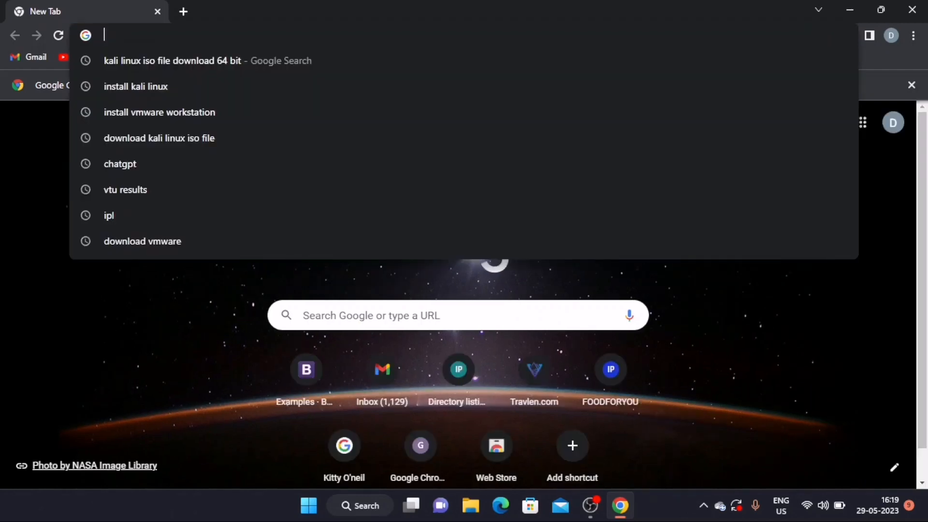
pyautogui.write('instal')
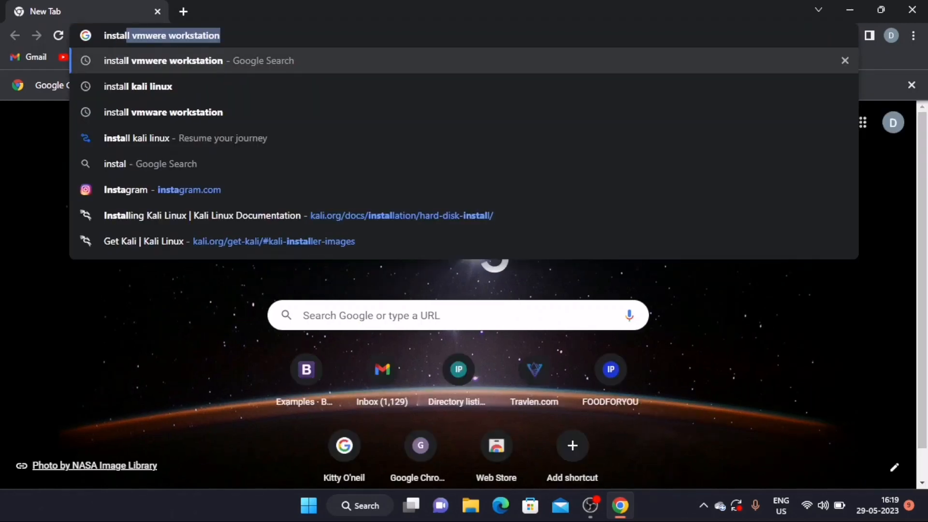
pyautogui.write('l kali linu')
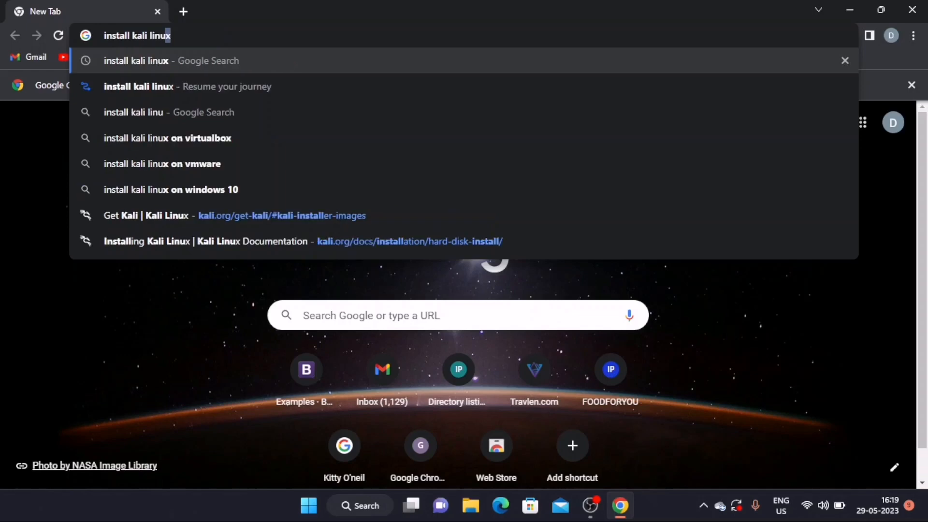
pyautogui.write('x iso ')
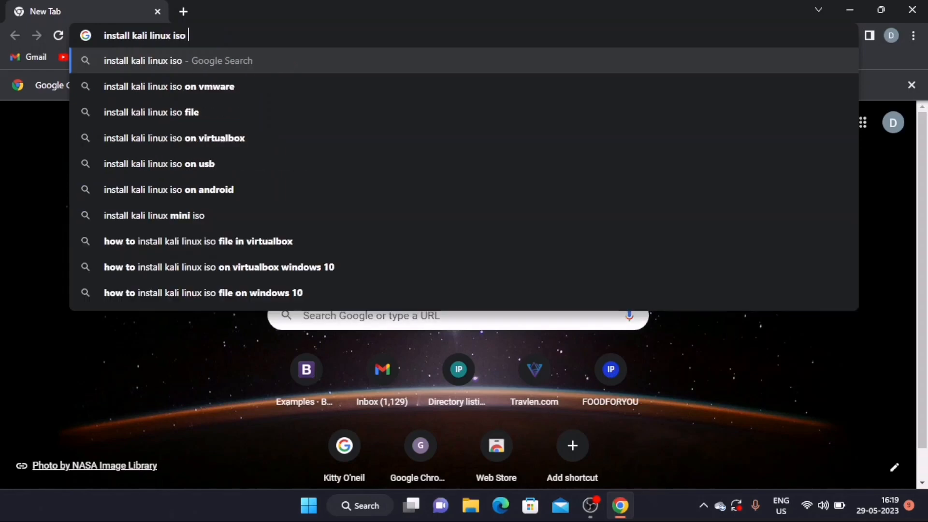
pyautogui.write('file')
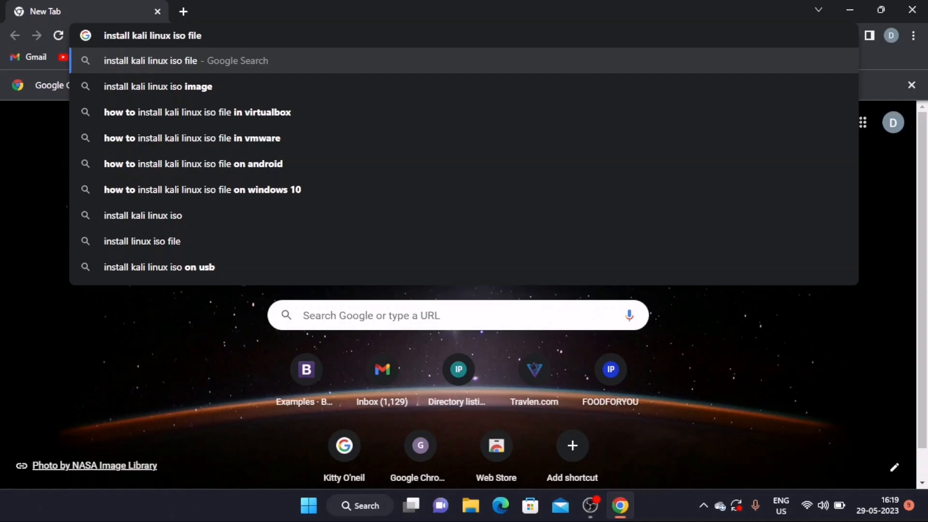
pyautogui.press('Return')
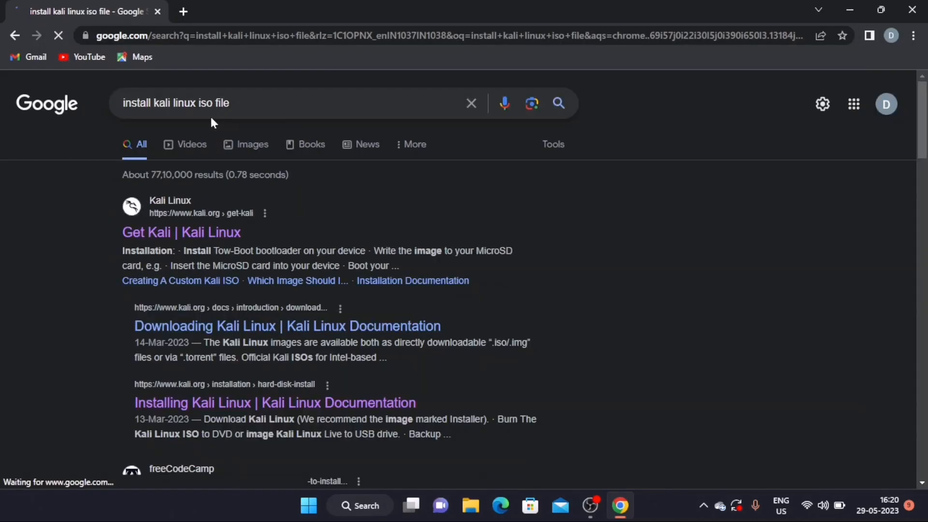
# - Open the Get Kali page and download the 64-bit prebuilt VMware image of Kali Linux
pyautogui.click(171, 234)
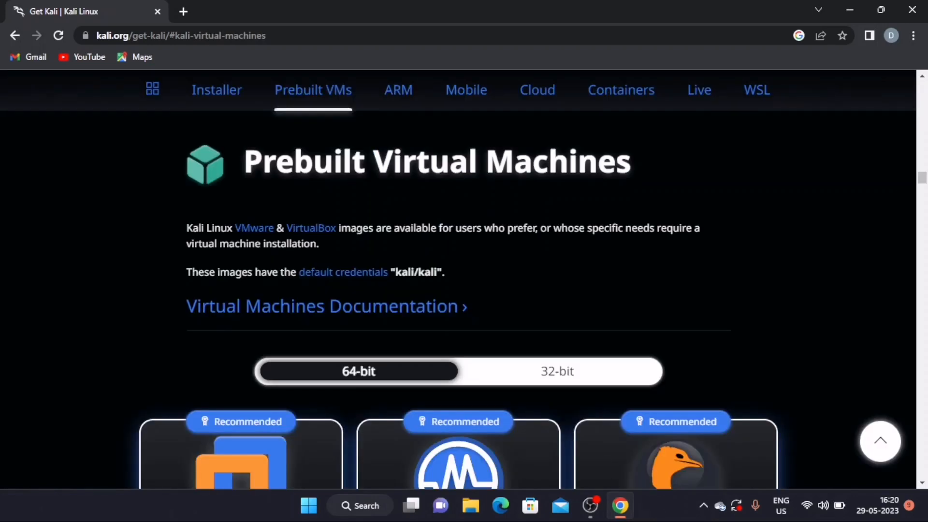
pyautogui.scroll(-5, 282, 284)
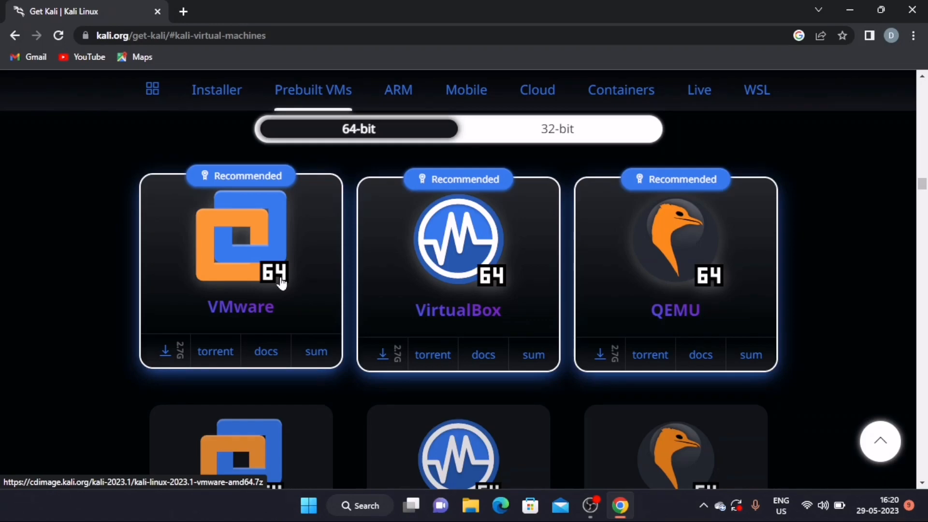
pyautogui.click(282, 283)
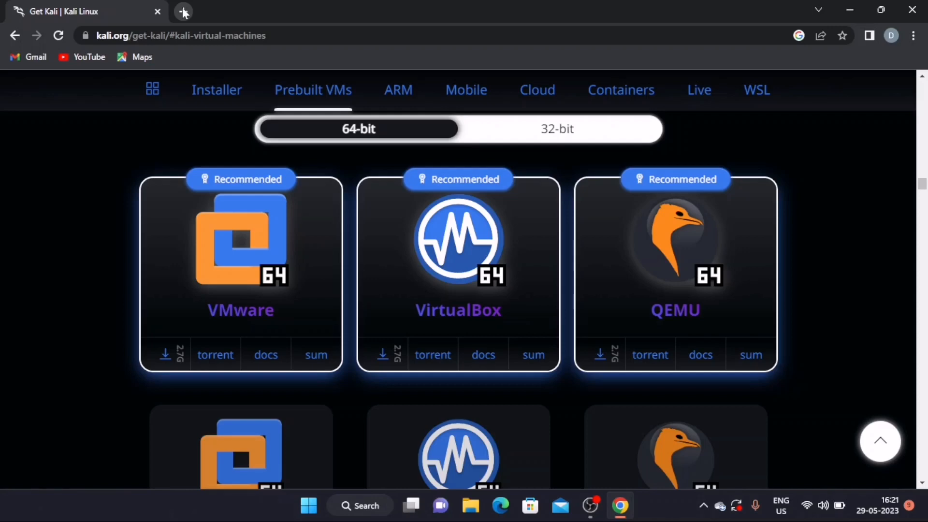
# - Find VMware's Workstation Pro evaluation page in a new browser tab and download Workstation 17 Pro for Windows
pyautogui.click(184, 12)
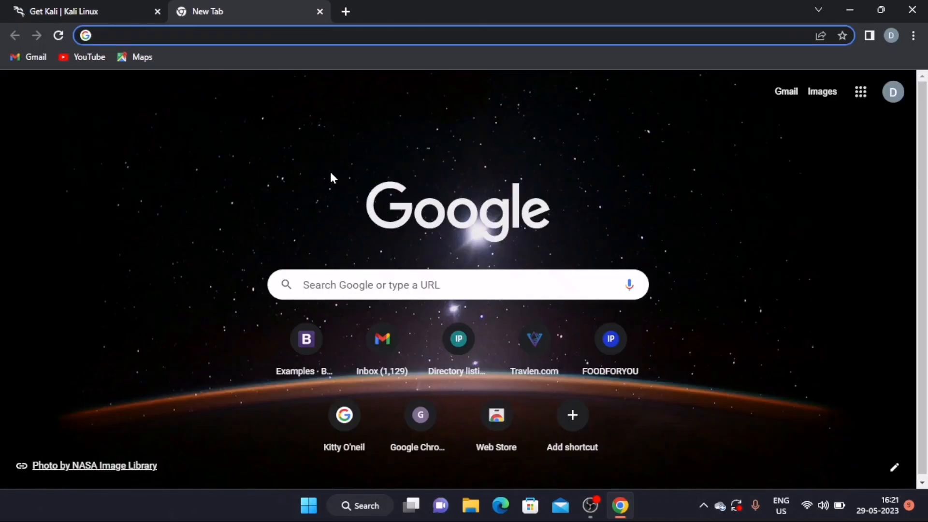
pyautogui.click(290, 35)
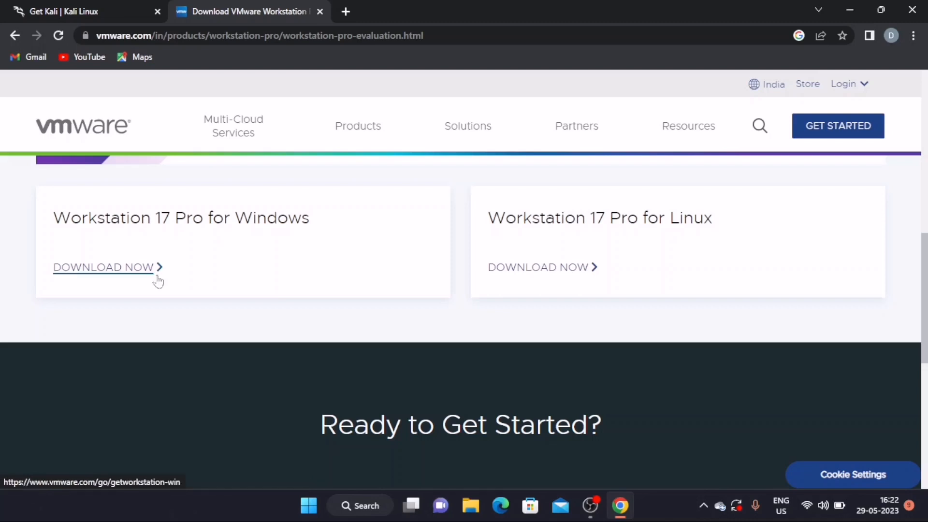
pyautogui.click(145, 275)
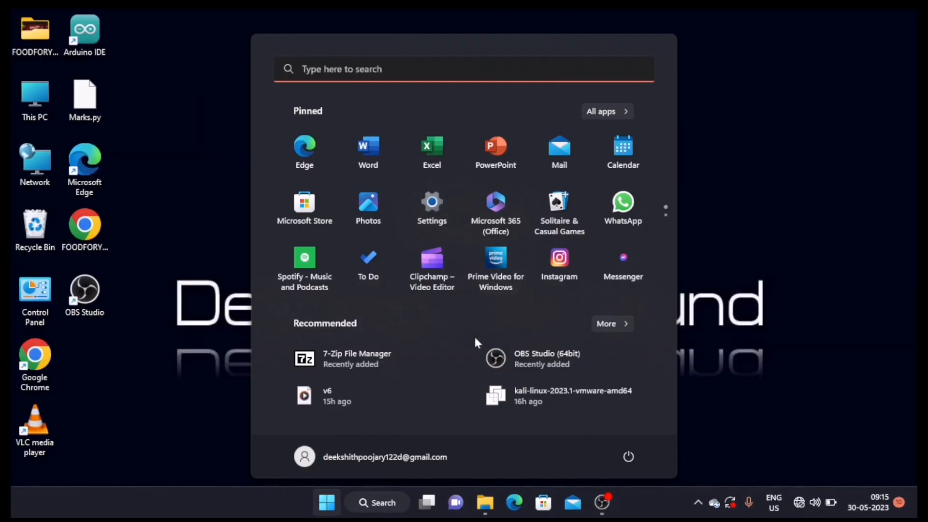
# - Open the Downloads folder in File Explorer and launch the VMware-player-full-17.0.0-20800274 installer
pyautogui.write('File Explorer')
pyautogui.press('Return')
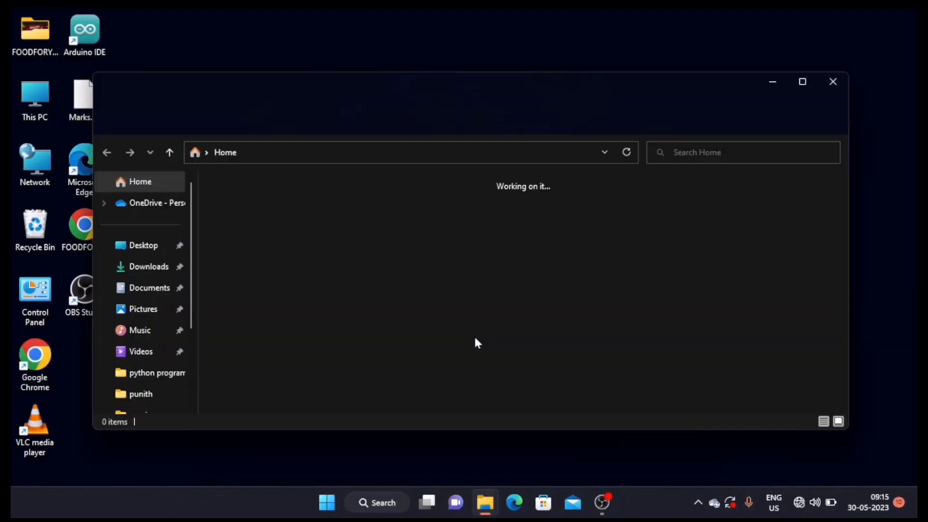
pyautogui.click(154, 274)
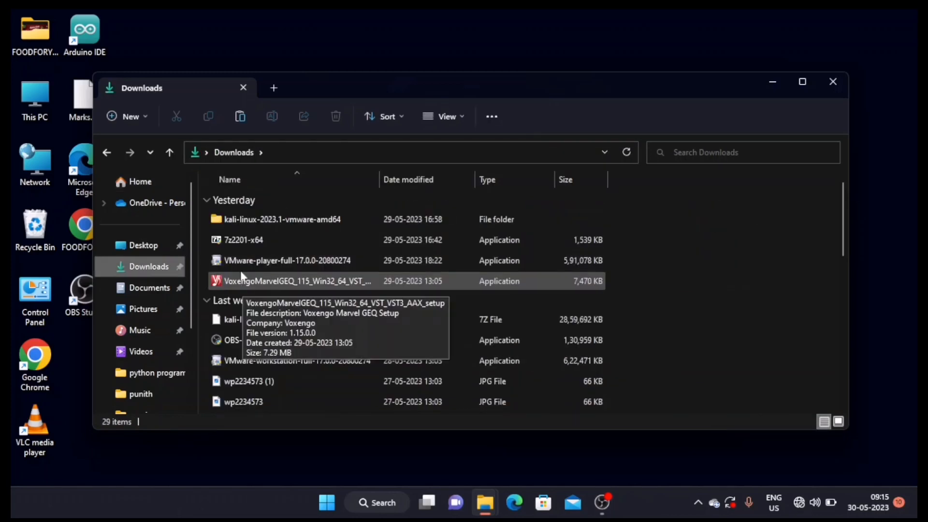
pyautogui.doubleClick(239, 263)
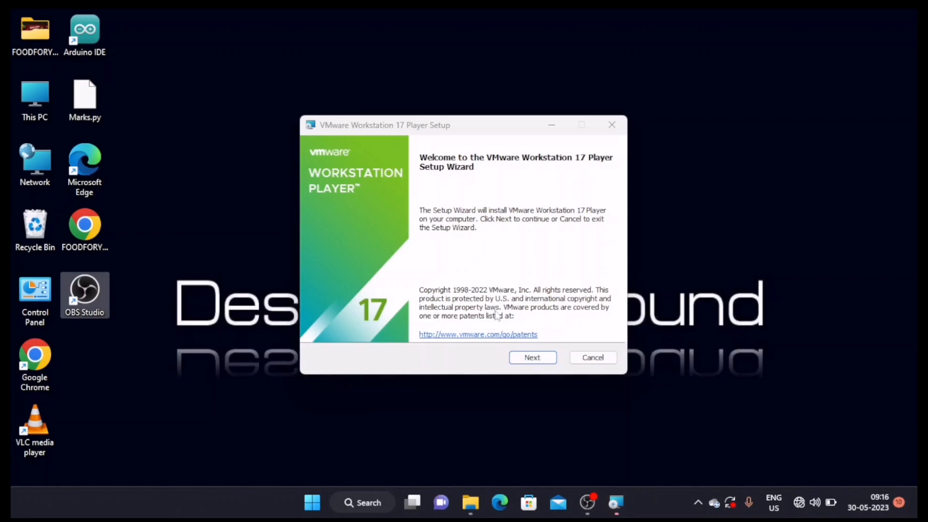
# - Begin the VMware Workstation 17 Player setup and accept the end-user license agreement
pyautogui.click(533, 357)
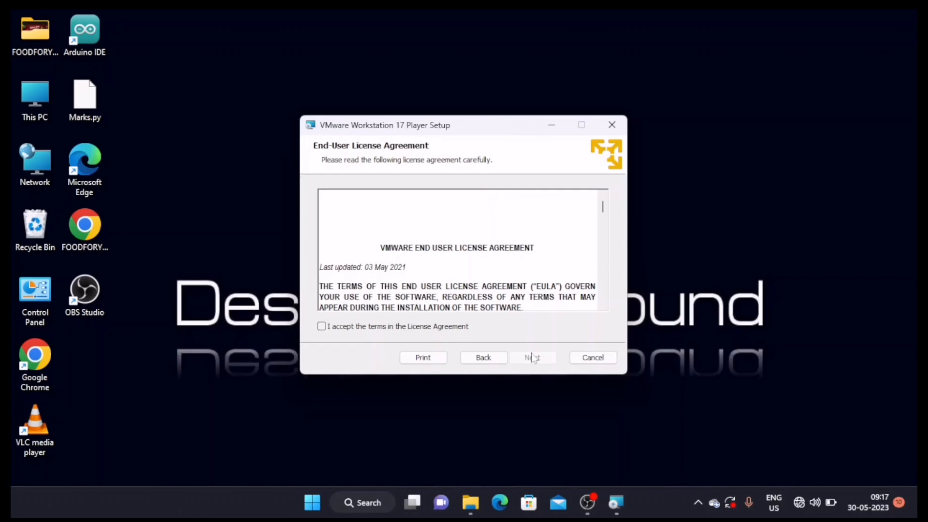
pyautogui.click(322, 327)
pyautogui.click(525, 353)
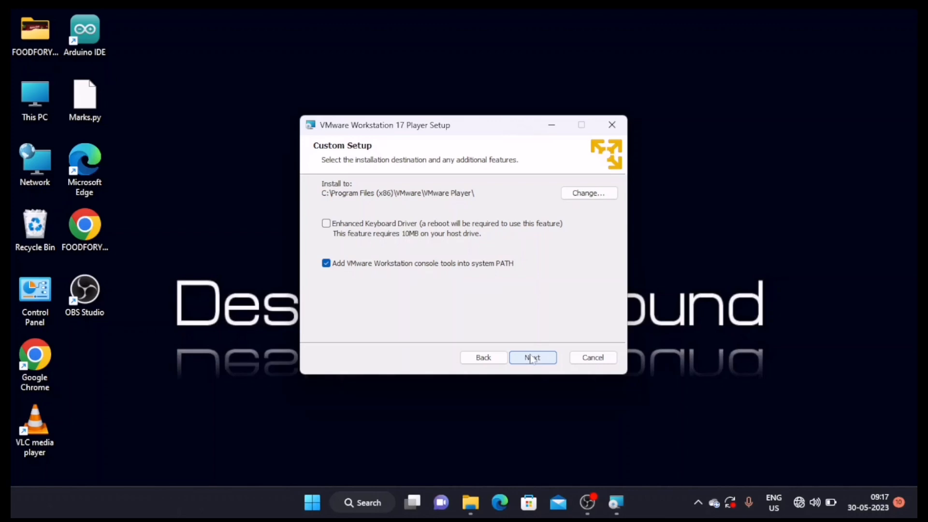
# - Keep the default destination, user experience and shortcut settings, install VMware Workstation 17 Player and finish the setup wizard
pyautogui.click(532, 359)
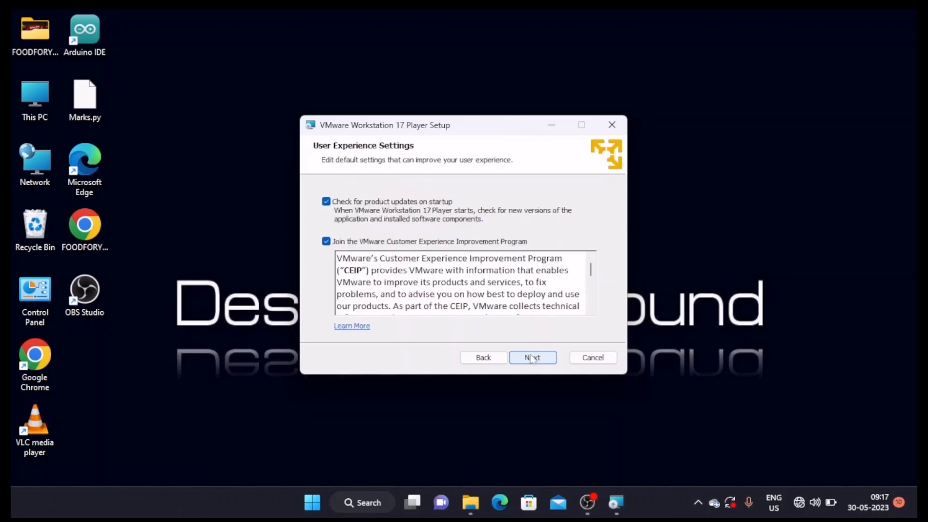
pyautogui.click(532, 358)
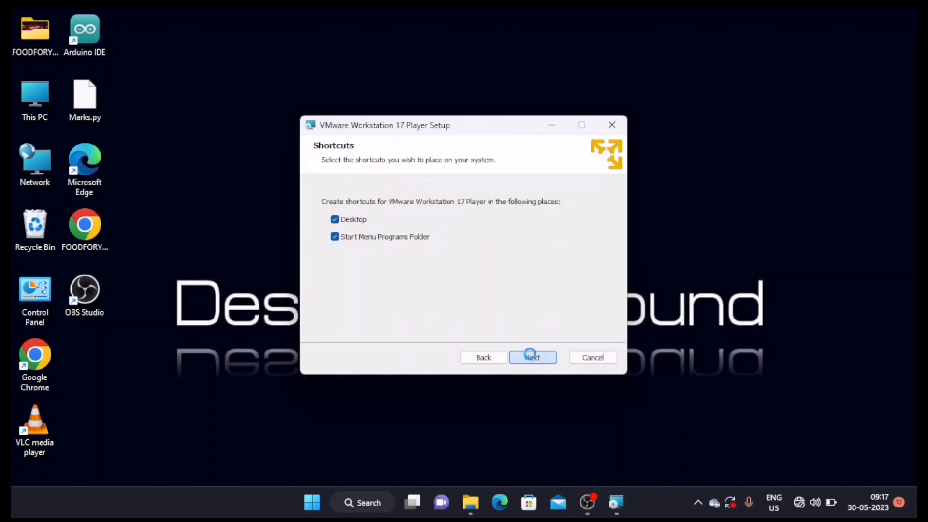
pyautogui.click(531, 357)
pyautogui.click(531, 357)
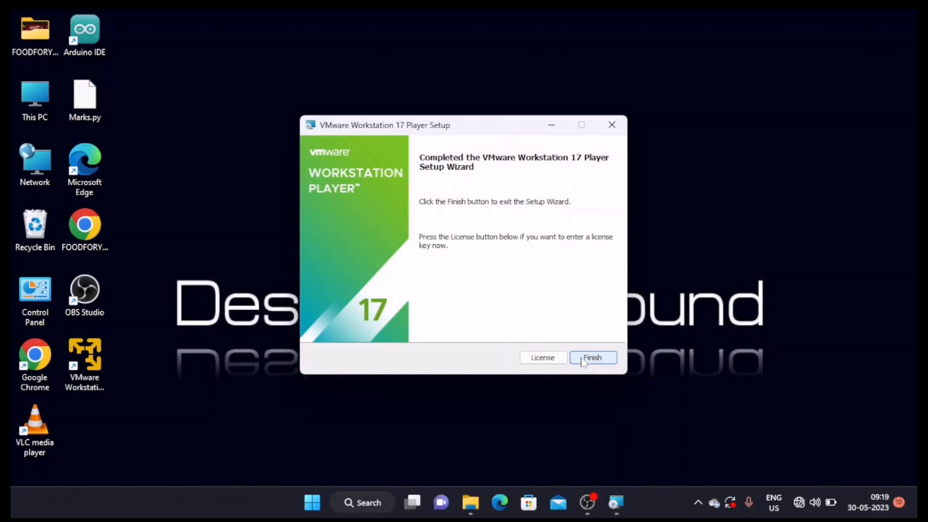
pyautogui.click(583, 363)
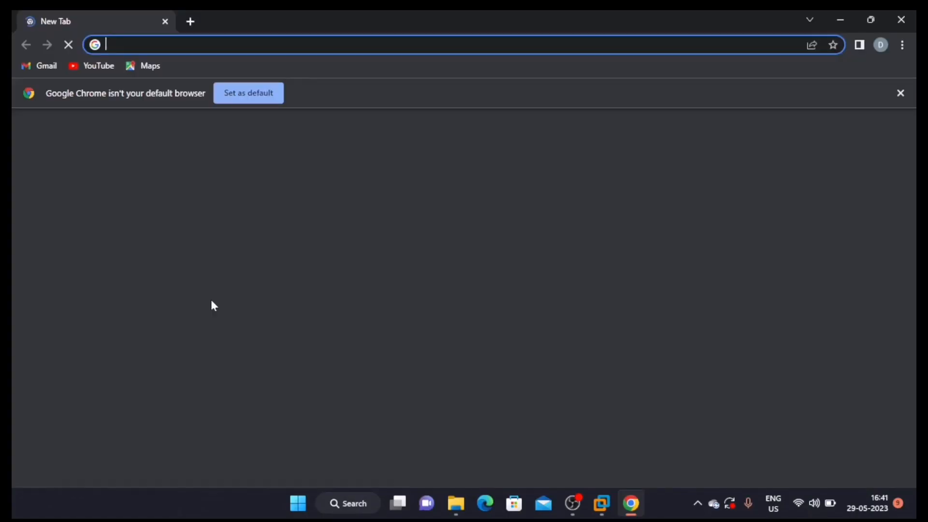
# - Search the web in Chrome for "7z zip" and open the 7-Zip download page
pyautogui.write('7')
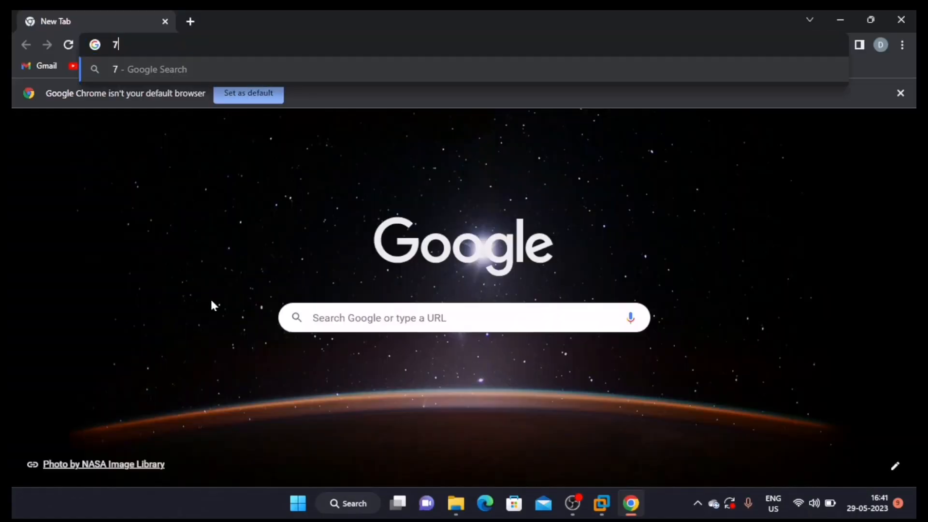
pyautogui.write('z')
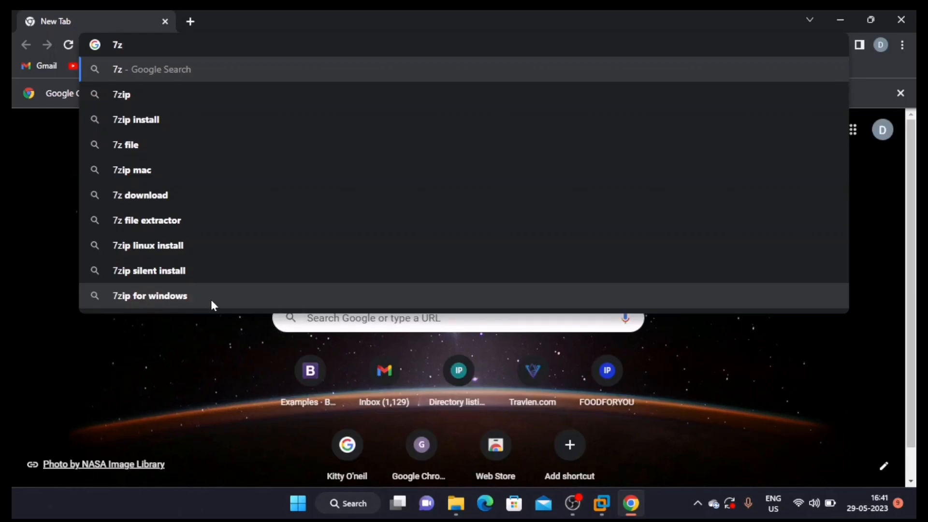
pyautogui.write(' zip')
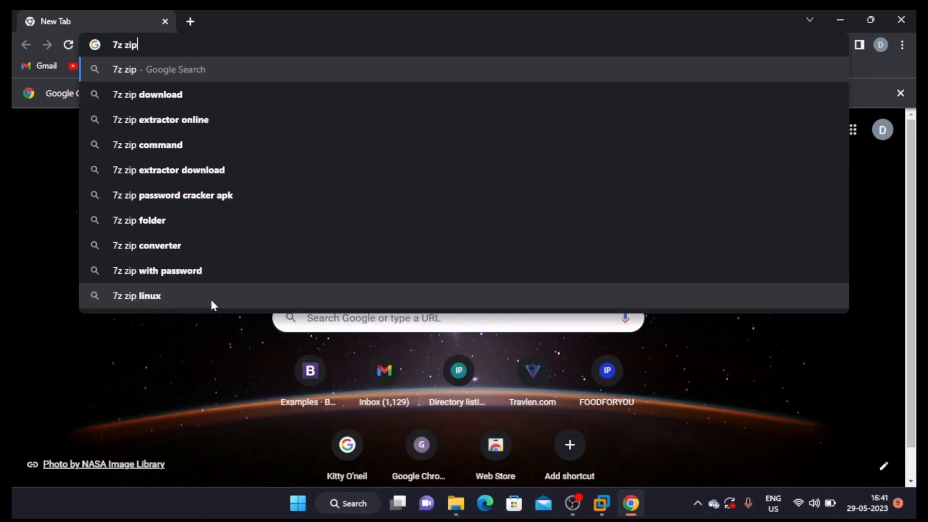
pyautogui.press('Return')
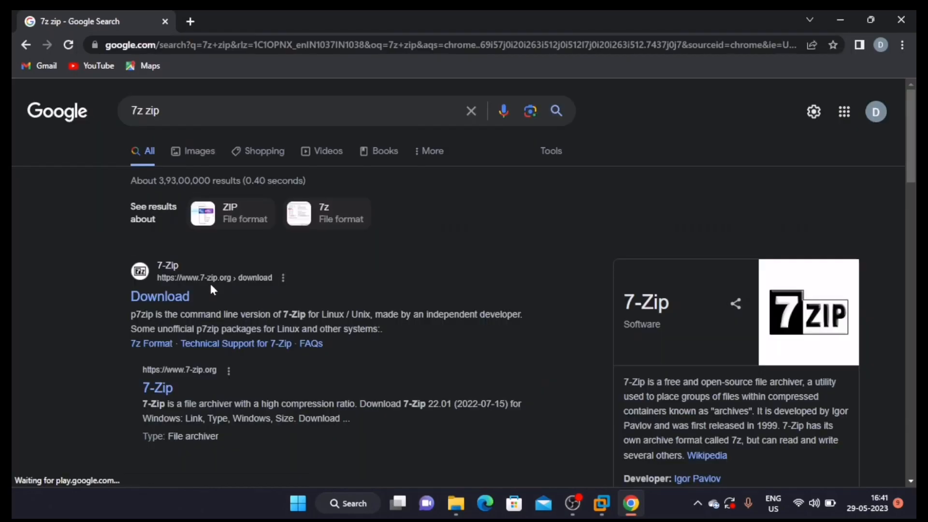
pyautogui.click(211, 289)
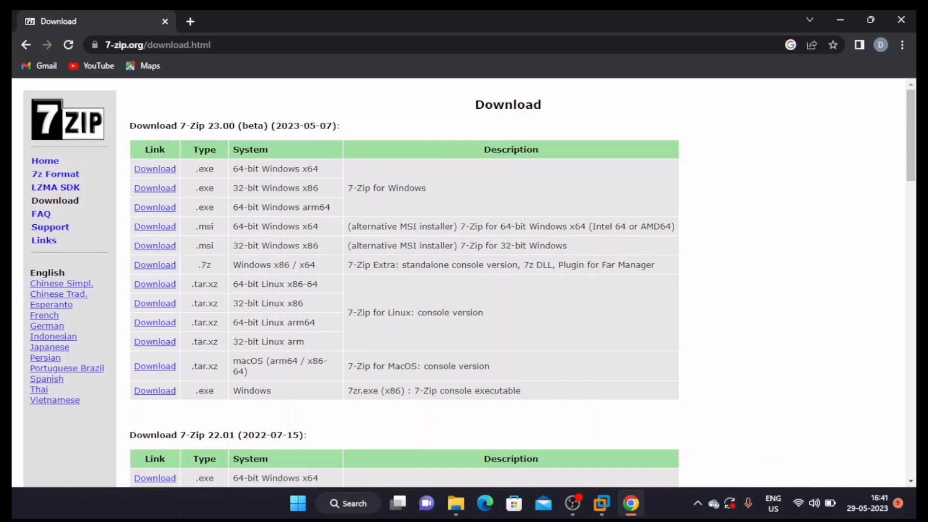
# - Download the 7-Zip 22.01 .exe for 64-bit Windows x64, run it and install into C:\Program Files\7-Zip\
pyautogui.scroll(-3, 279, 269)
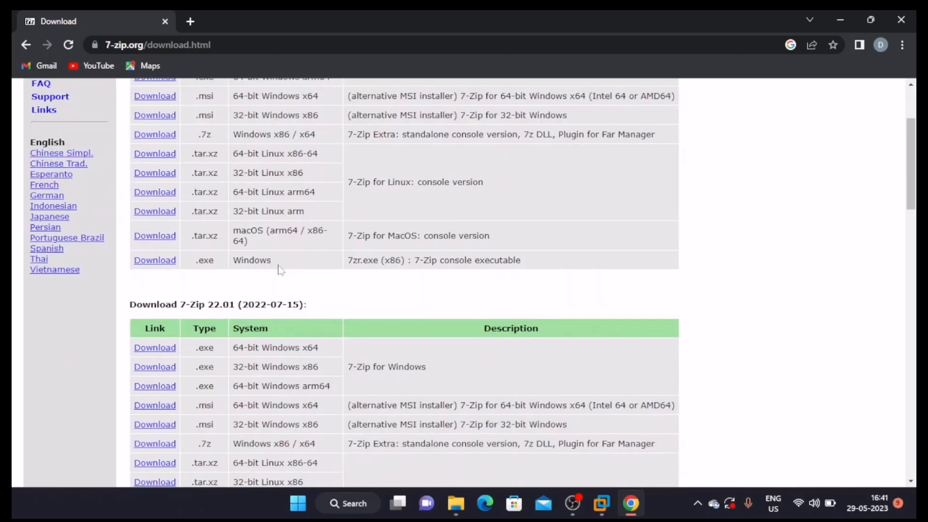
pyautogui.scroll(-3, 279, 269)
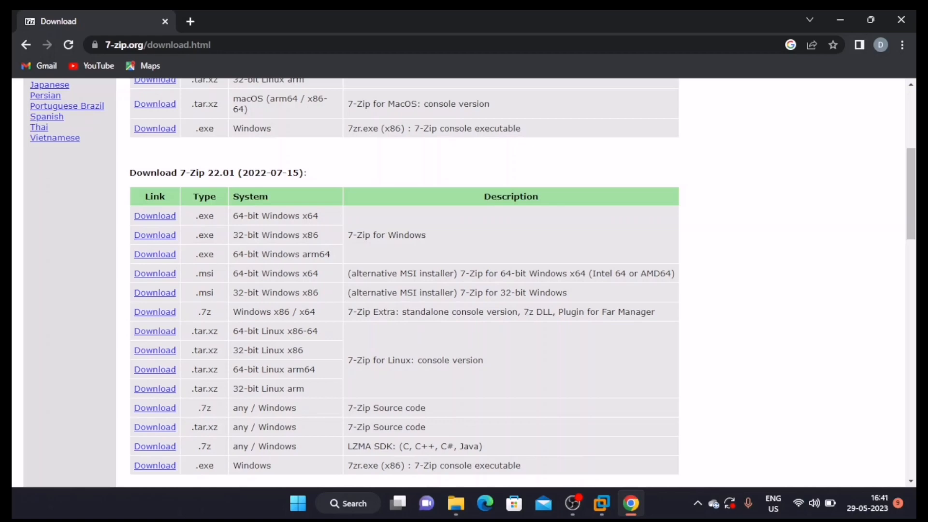
pyautogui.click(162, 224)
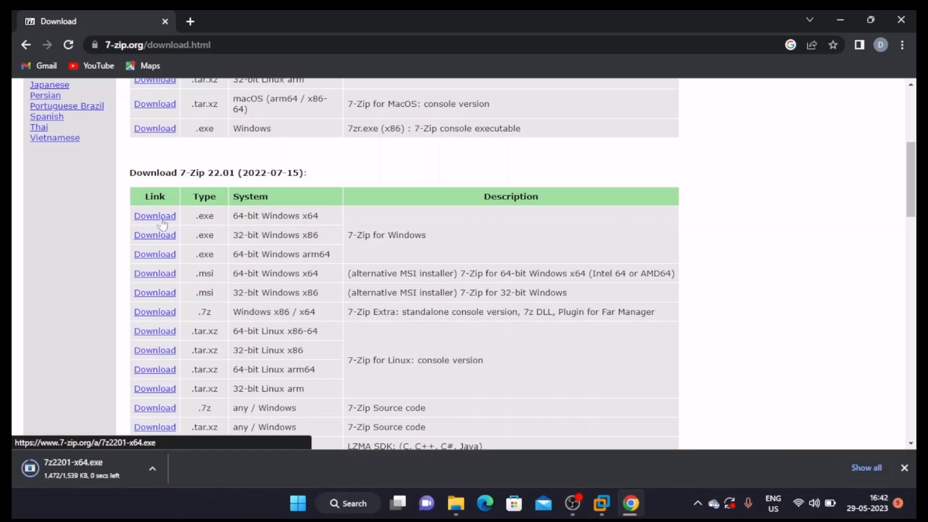
pyautogui.click(88, 481)
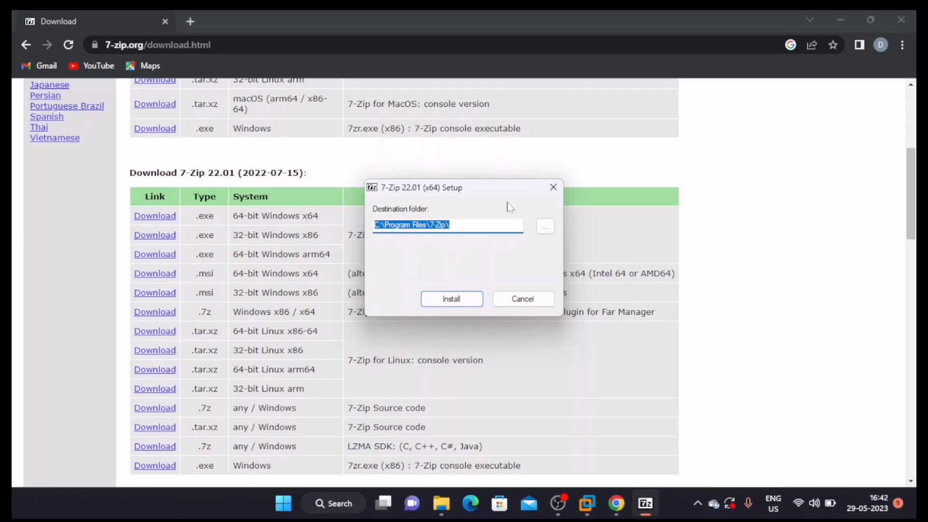
pyautogui.click(460, 299)
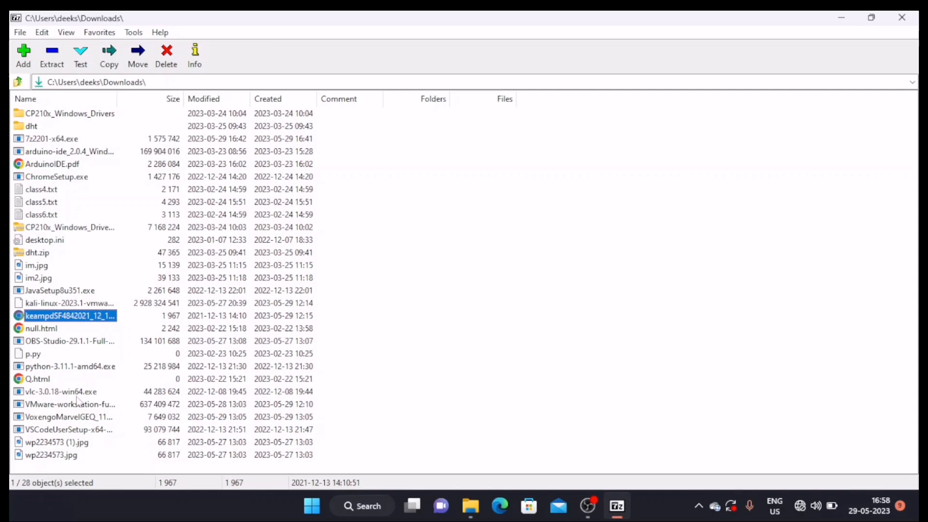
# - Extract the kali-linux-2023.1-vmware-amd64.7z archive with 7-Zip into a kali-linux-2023.1-vmware-amd64 subfolder of Downloads, keeping full pathnames
pyautogui.rightClick(75, 305)
pyautogui.moveTo(148, 159)
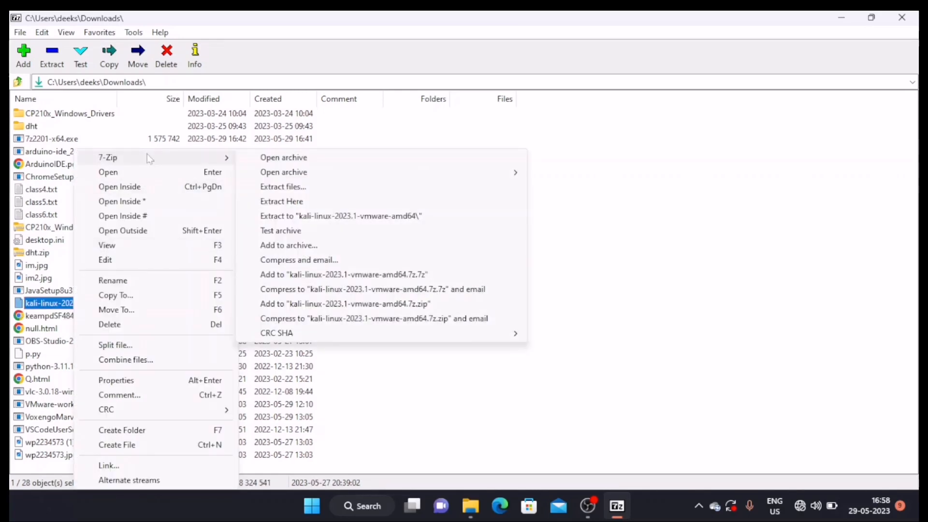
pyautogui.click(314, 189)
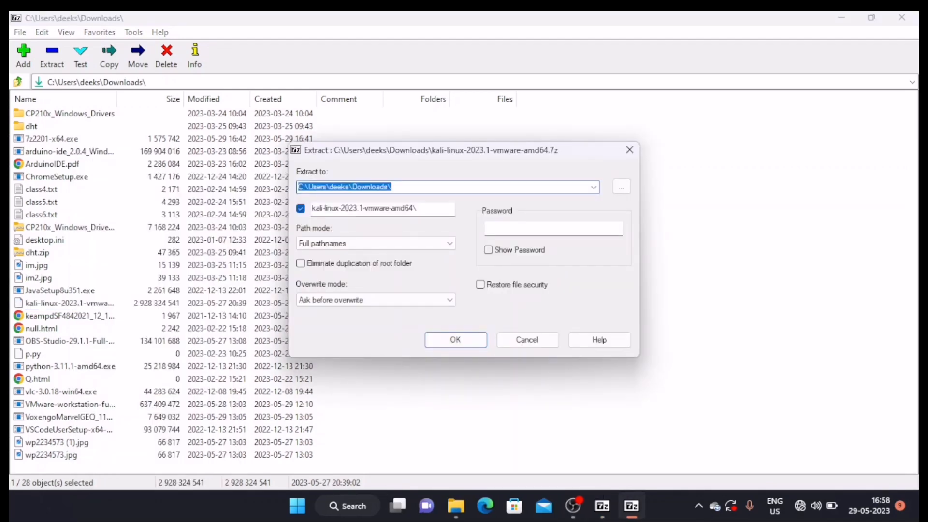
pyautogui.click(392, 188)
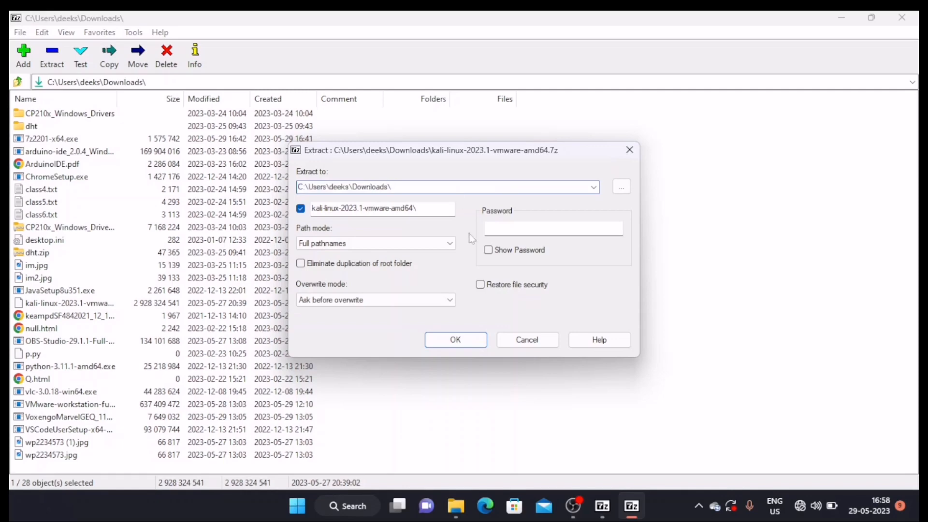
pyautogui.click(455, 343)
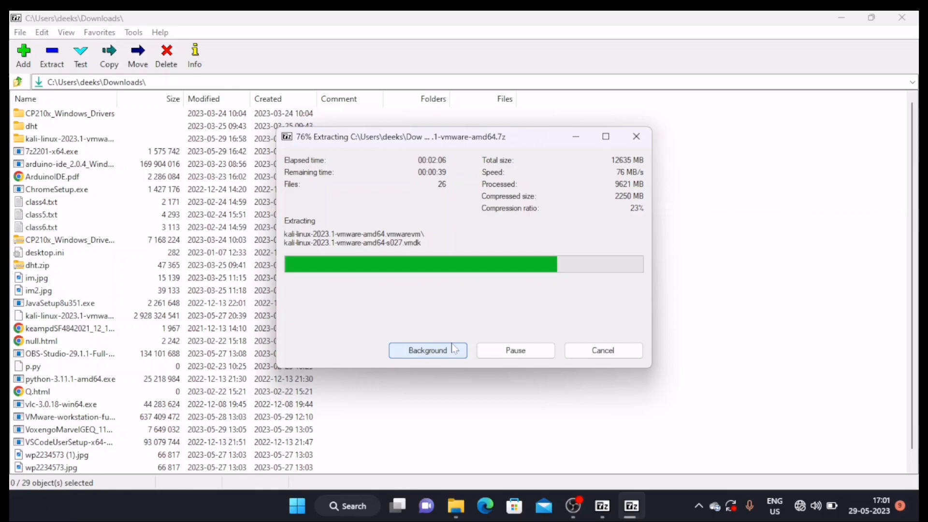
pyautogui.click(454, 349)
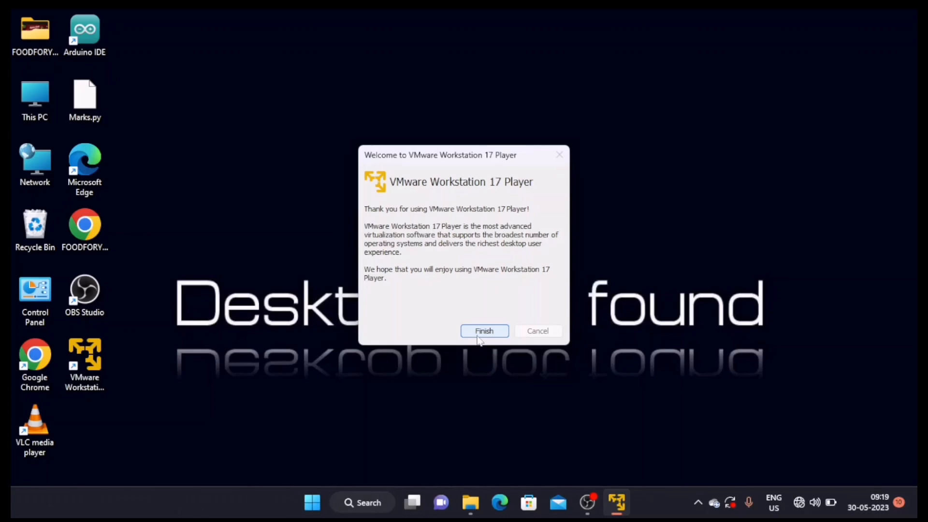
# - Finish the VMware Workstation 17 Player welcome, open the extracted kali-linux-2023.1-vmware-amd64 virtual machine and start it
pyautogui.click(484, 331)
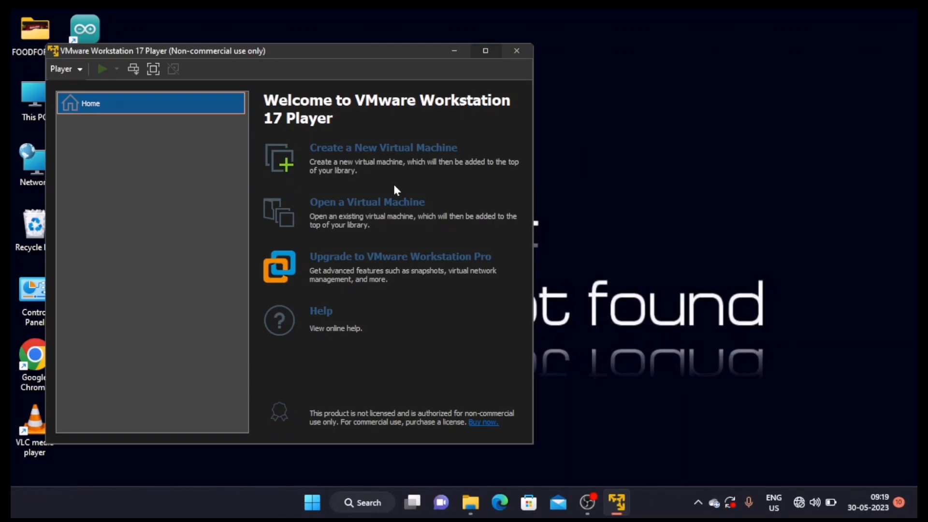
pyautogui.click(372, 203)
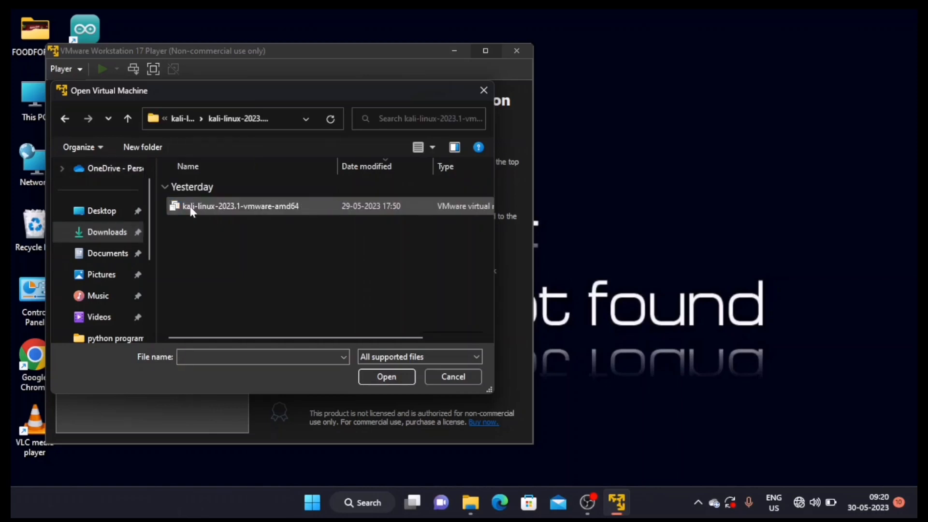
pyautogui.doubleClick(192, 209)
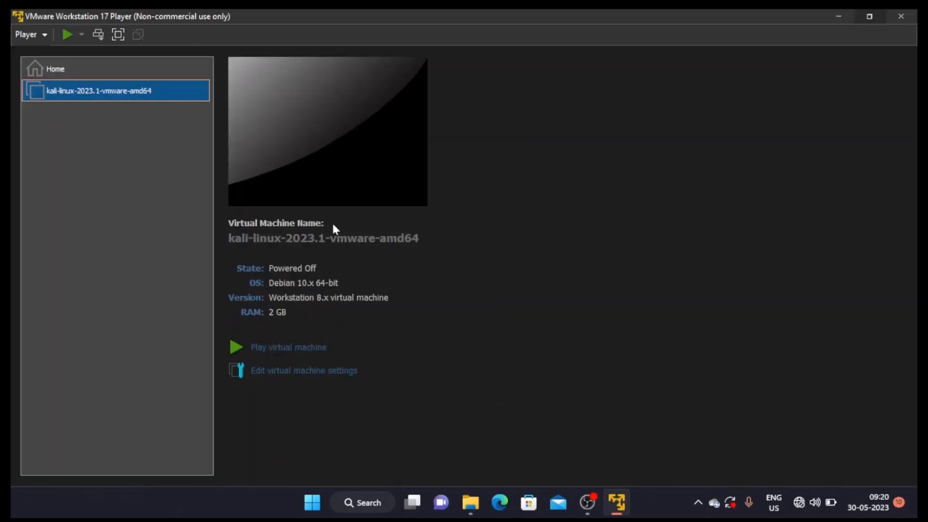
pyautogui.click(235, 353)
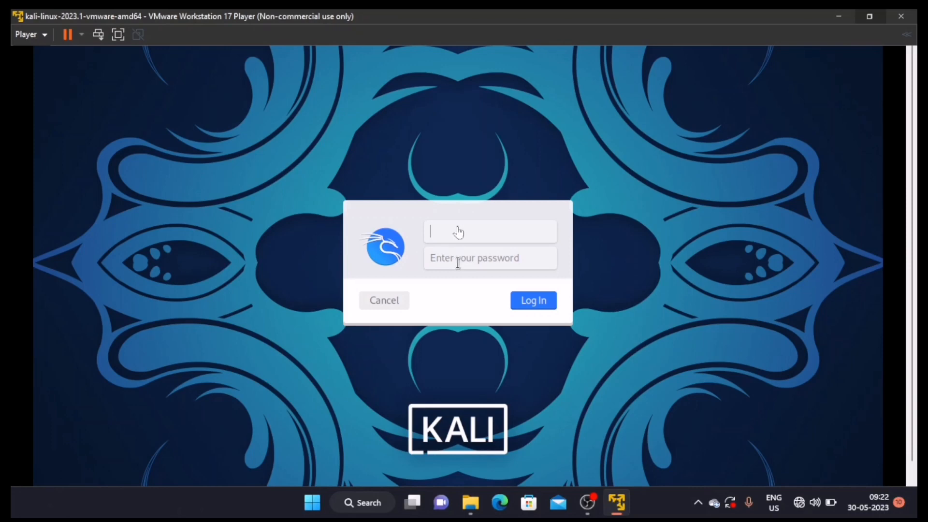
# - Log in to the Kali Linux virtual machine with the username kali and the account password
pyautogui.click(458, 233)
pyautogui.write('k')
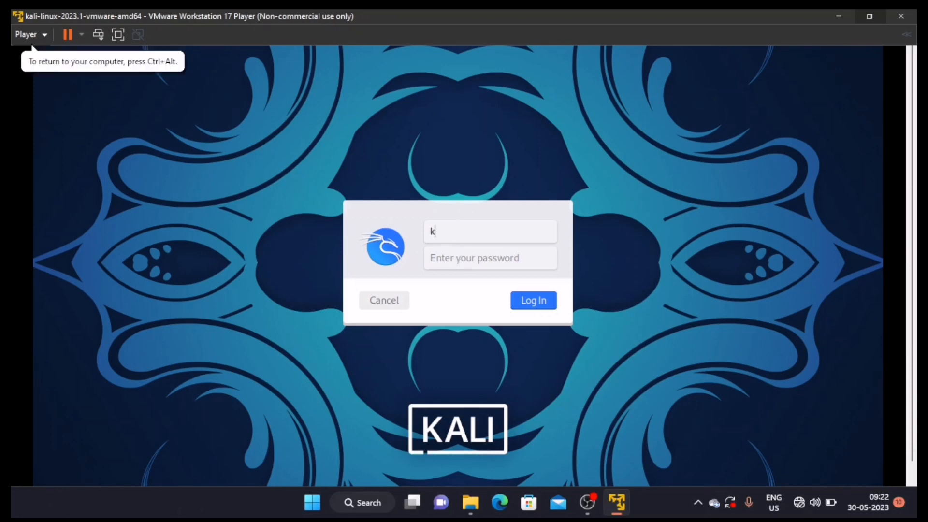
pyautogui.write('ali')
pyautogui.click(535, 300)
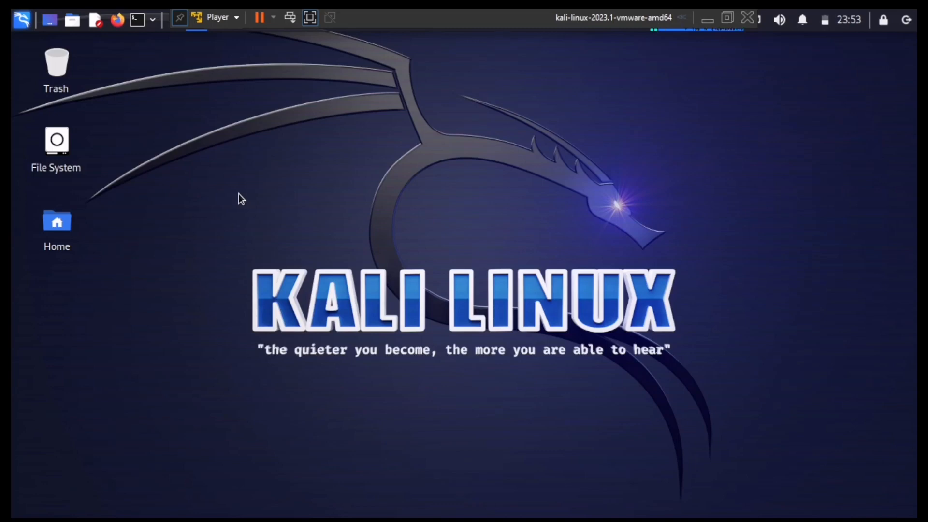
# - Open a terminal on the Kali desktop and close it again without running a command
pyautogui.click(139, 22)
pyautogui.write('l')
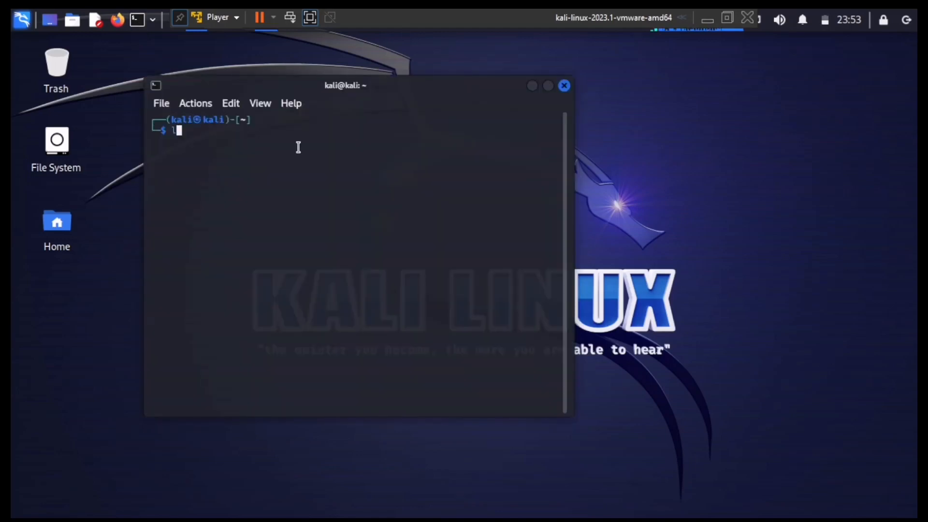
pyautogui.press('BackSpace')
pyautogui.hotkey('ctrl', 'd')
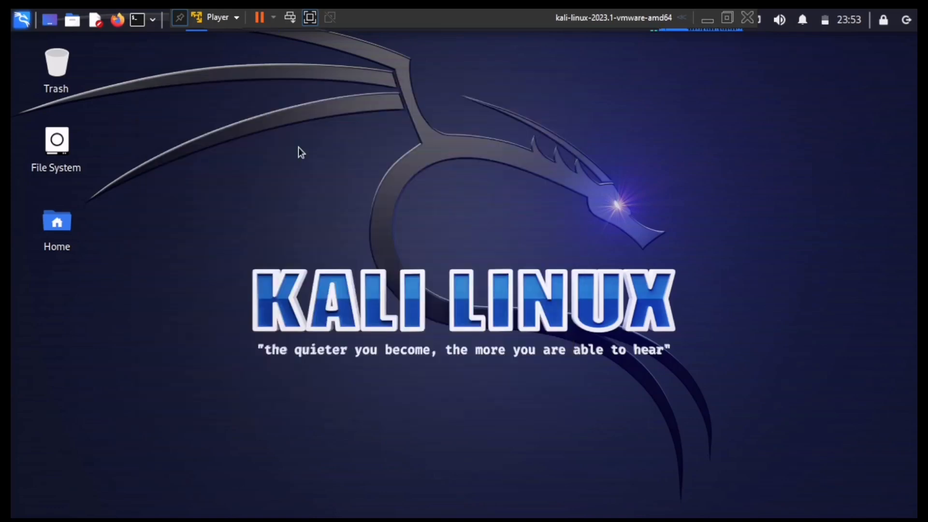